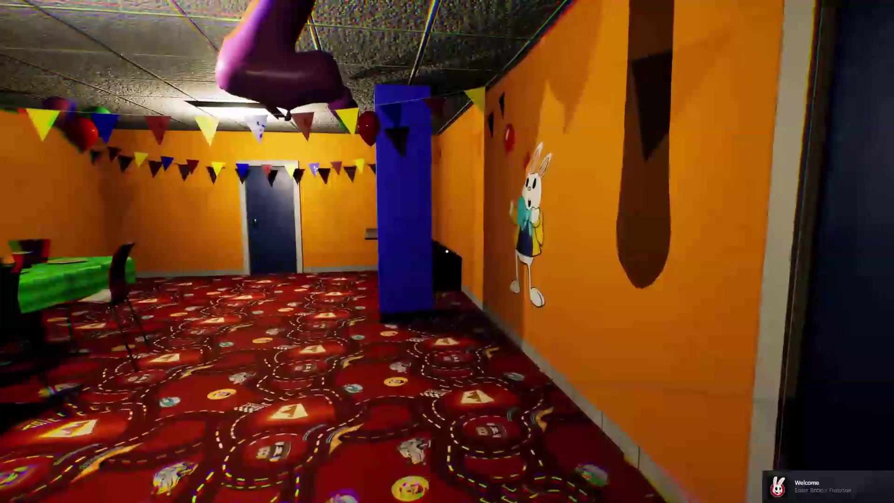
# Walk forward into the party room, then end the Play-in-Editor session
pyautogui.press('w')
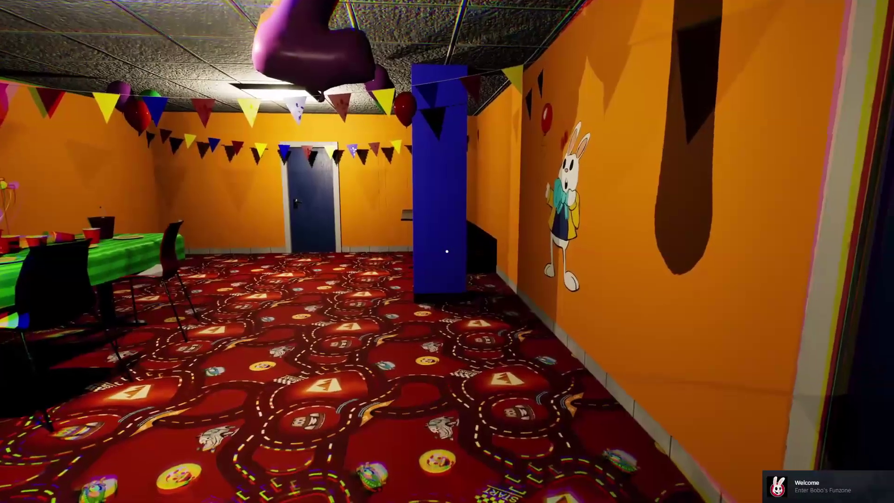
pyautogui.press('Escape')
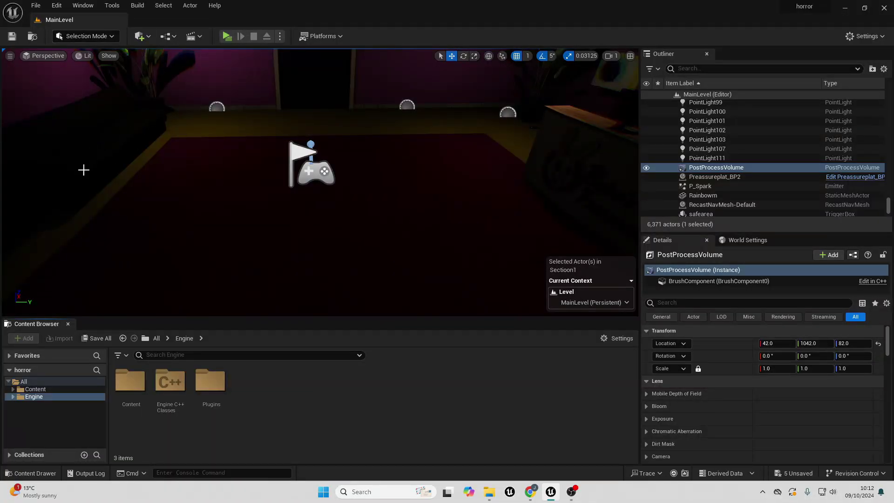
# Open the Plugins list, filter it by 'online' and scroll down to Online Subsystem Steam
pyautogui.click(56, 5)
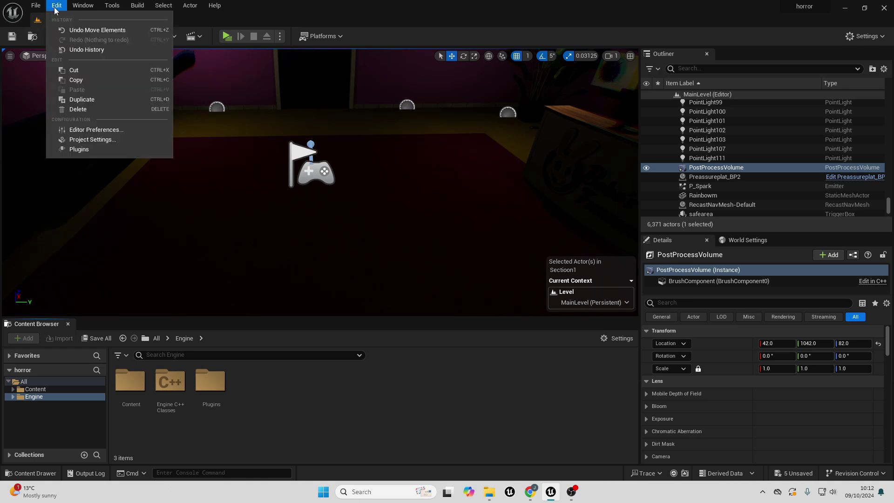
pyautogui.click(89, 150)
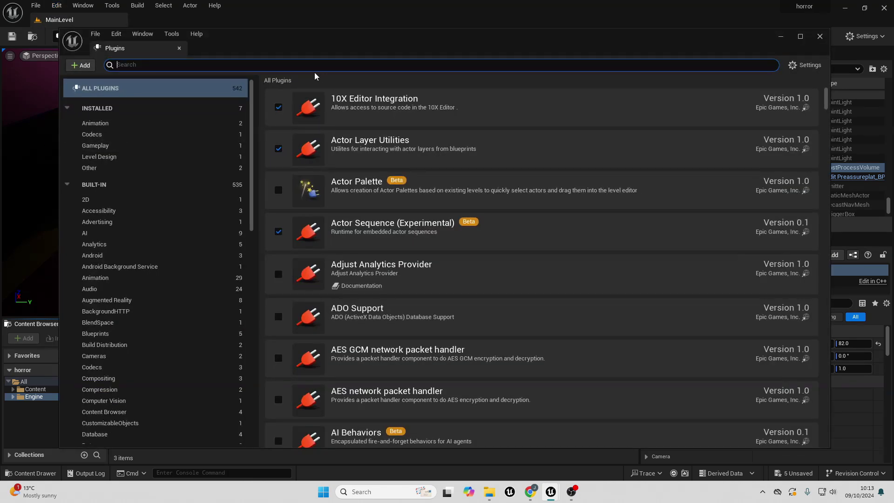
pyautogui.write('online')
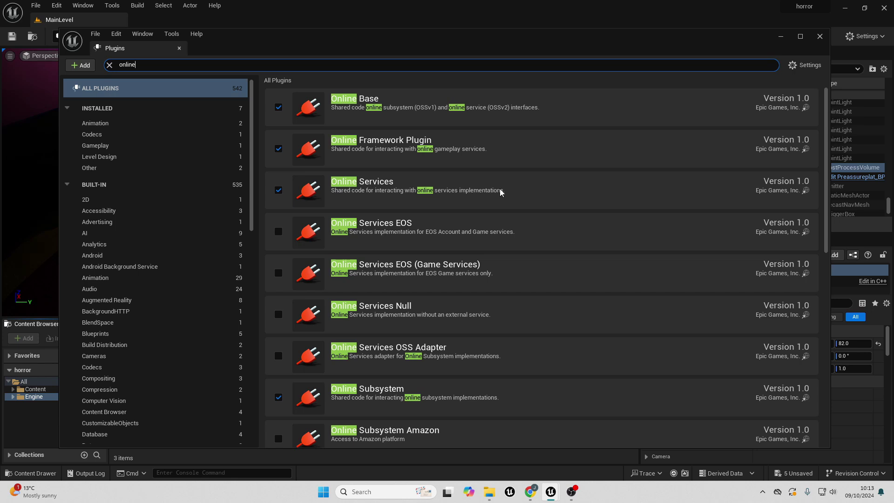
pyautogui.scroll(-2, 376, 304)
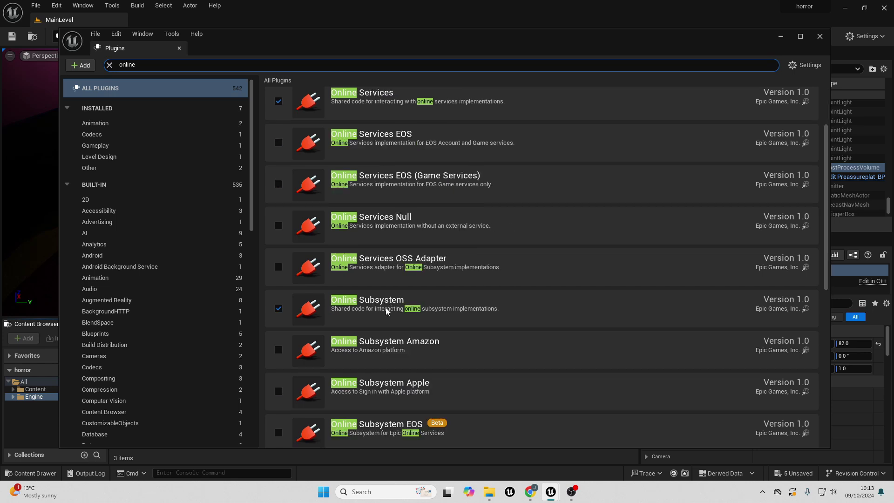
pyautogui.scroll(-5, 386, 311)
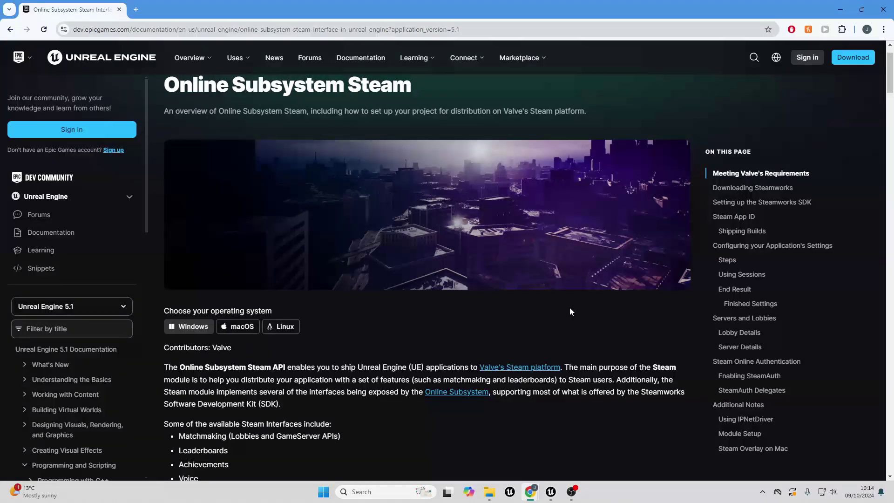
# Scroll the Steam docs to Downloading Steamworks and switch to Engine\Source\ThirdParty\Steamworks in File Explorer
pyautogui.scroll(-10, 521, 263)
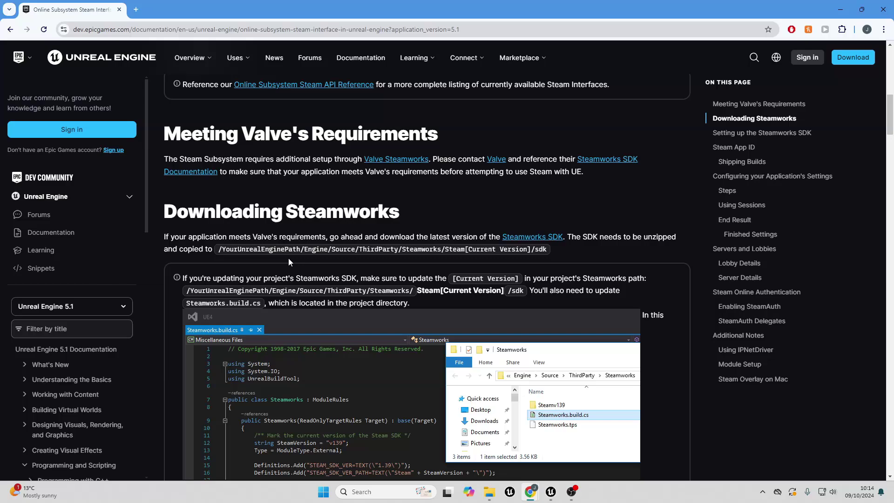
pyautogui.hotkey('alt', 'Tab')
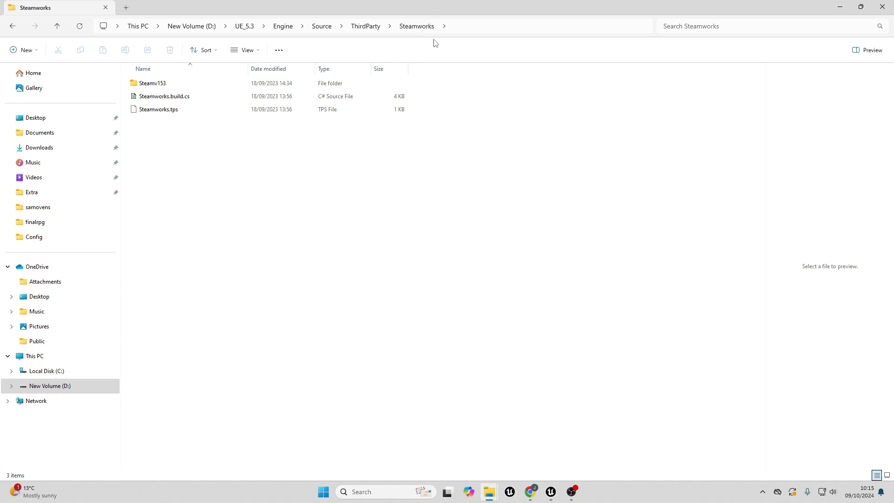
# Check the Steamv153 folder's contents, then open Steamworks.build.cs in Visual Studio
pyautogui.doubleClick(199, 88)
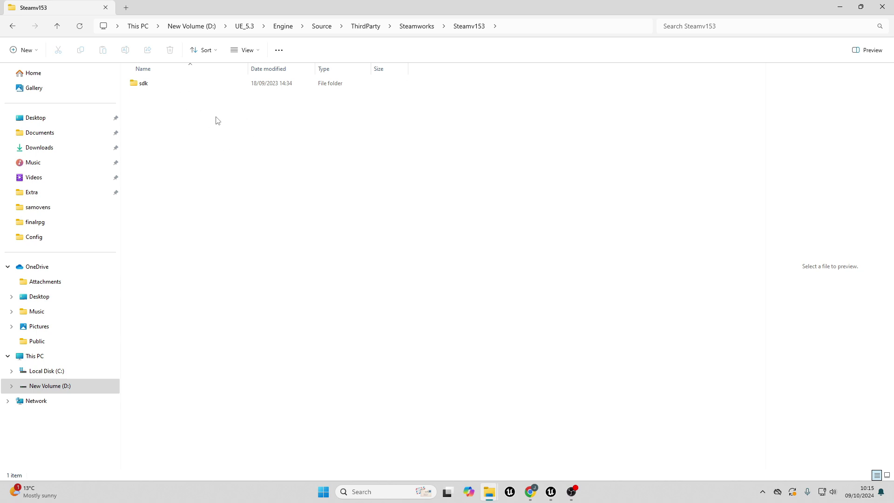
pyautogui.click(14, 27)
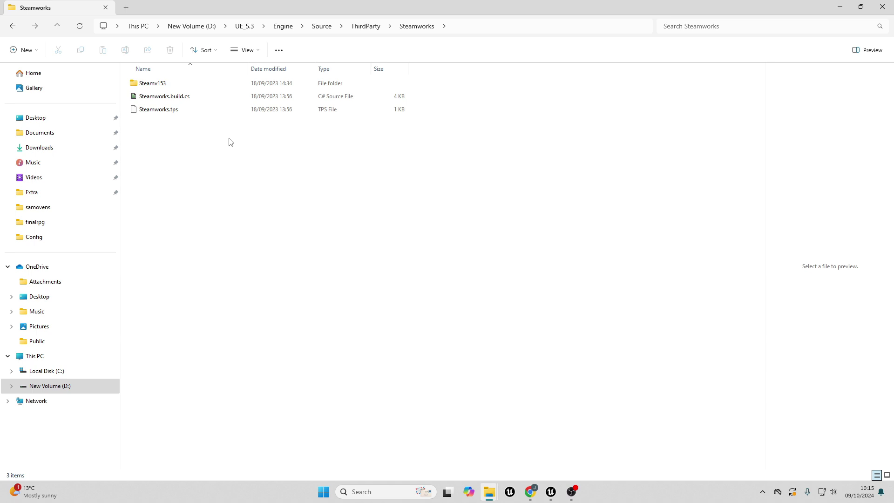
pyautogui.doubleClick(164, 96)
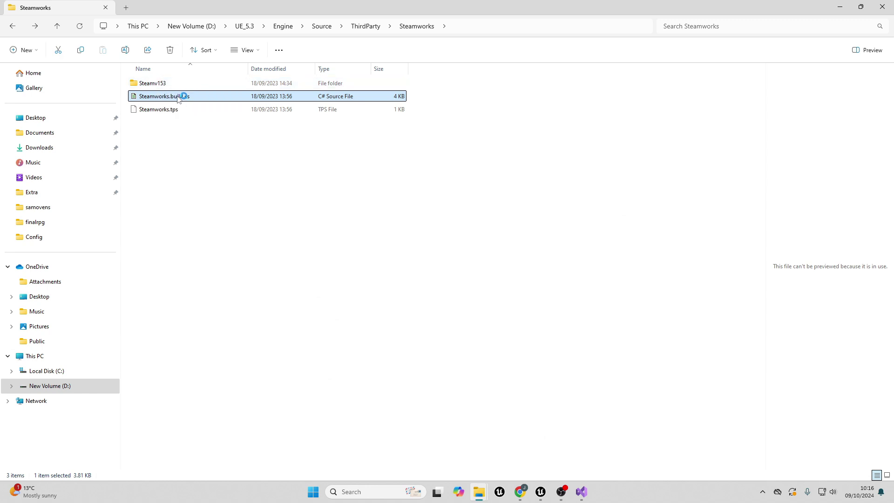
pyautogui.click(582, 492)
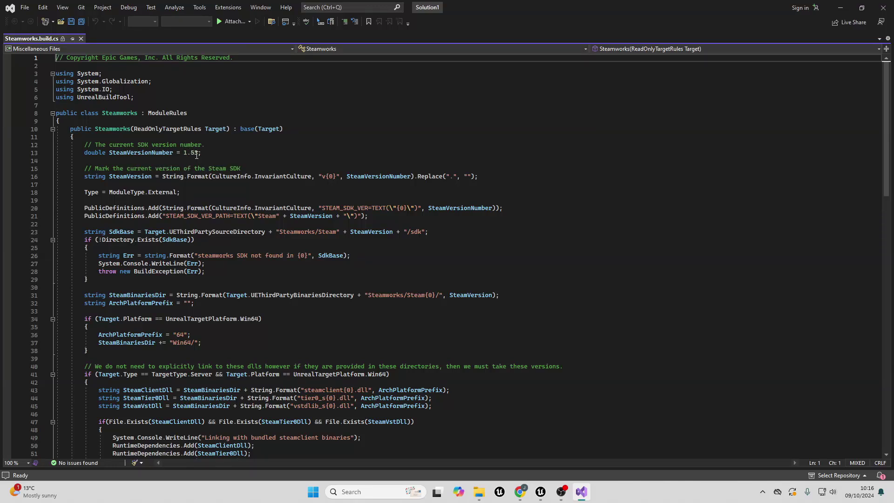
# Close Visual Studio after confirming SteamVersionNumber is 1.53
pyautogui.click(883, 7)
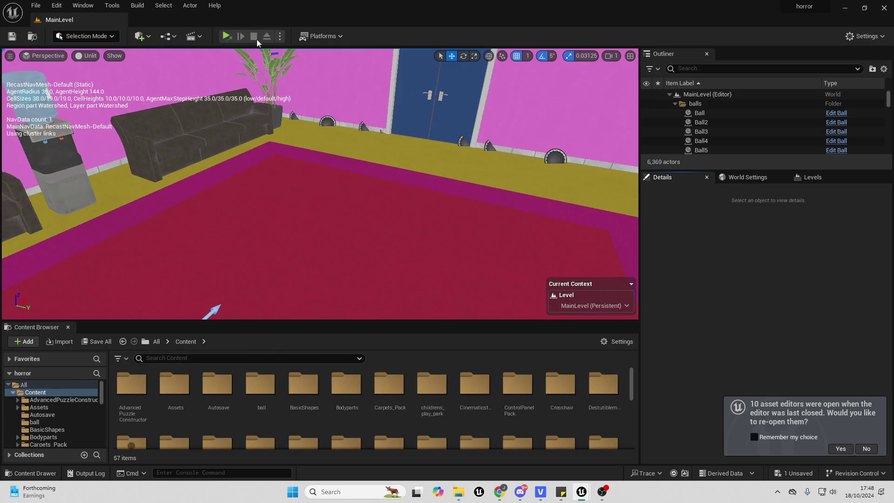
# Save the level, run it as a Standalone Game, and bring up the Steam overlay with Shift+Tab
pyautogui.click(282, 37)
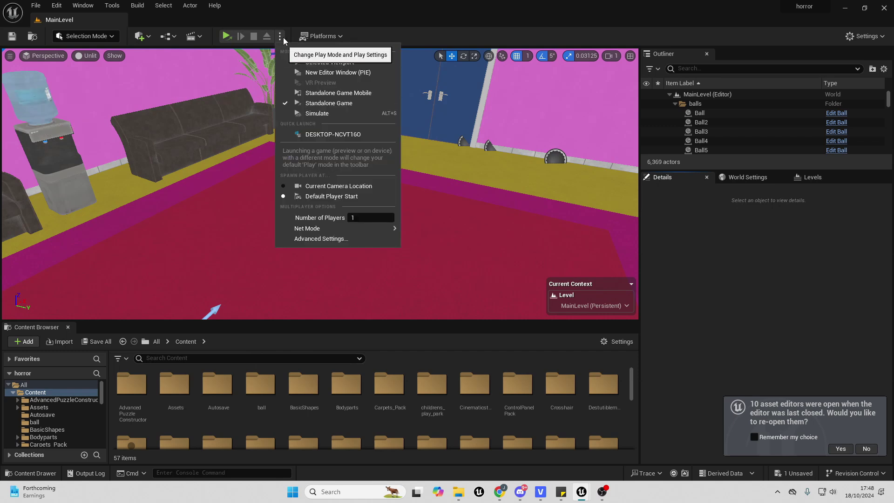
pyautogui.click(317, 104)
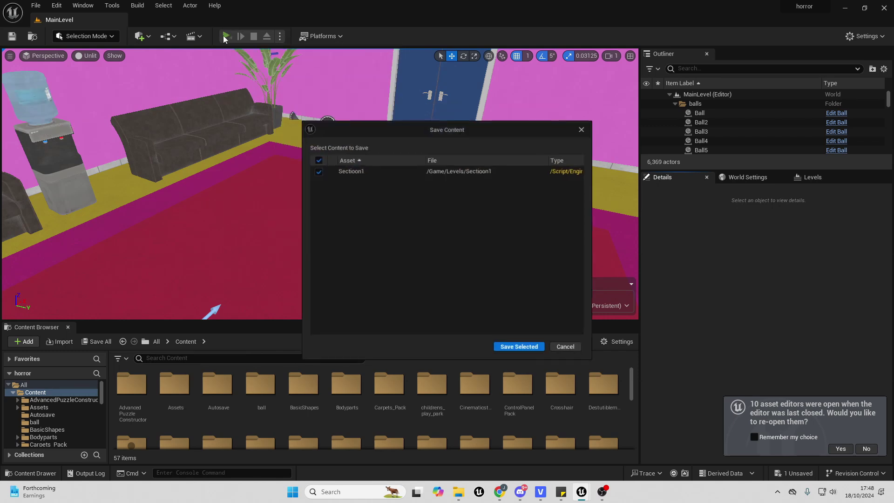
pyautogui.click(516, 349)
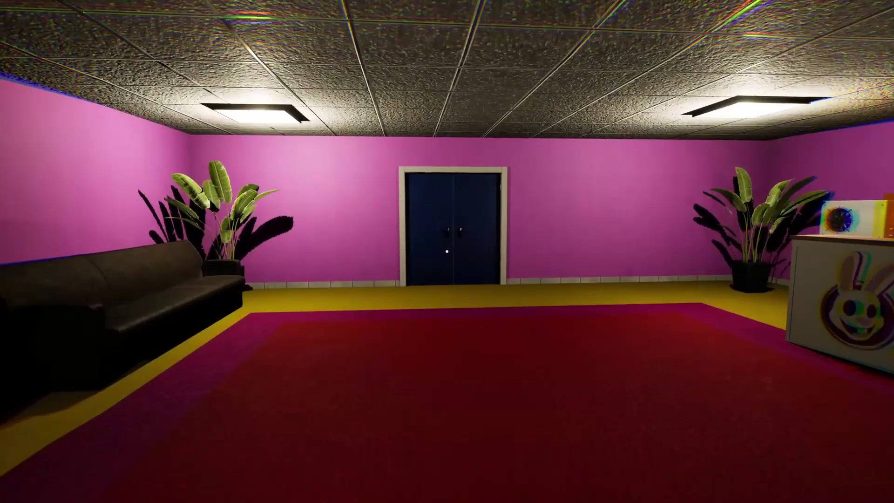
pyautogui.hotkey('shift', 'Tab')
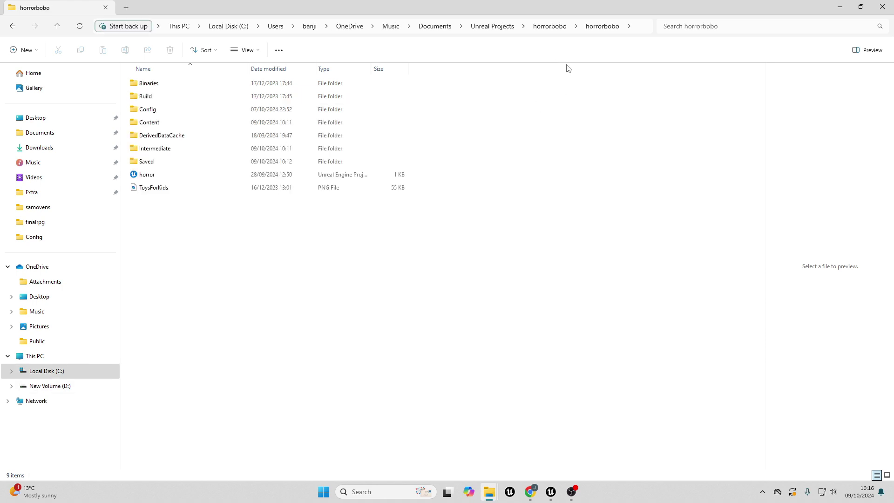
# Open Config/DefaultEngine in Notepad, then go back to the Steam documentation
pyautogui.doubleClick(165, 111)
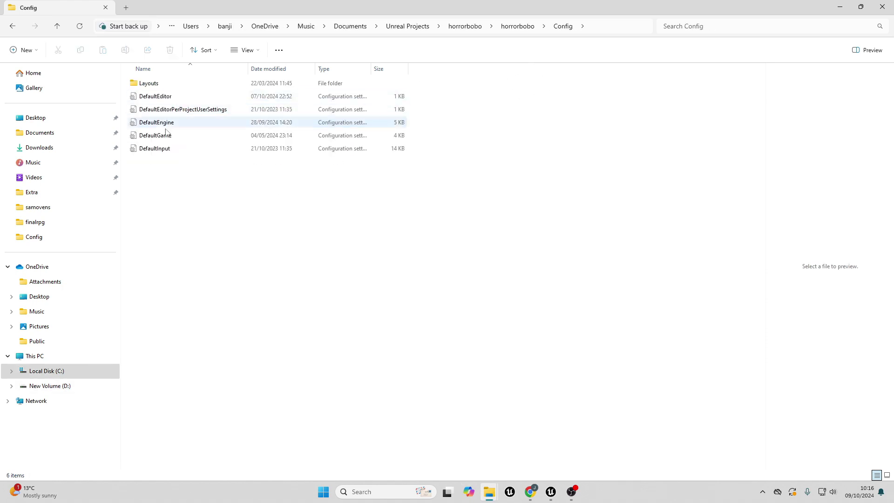
pyautogui.click(169, 123)
pyautogui.doubleClick(168, 123)
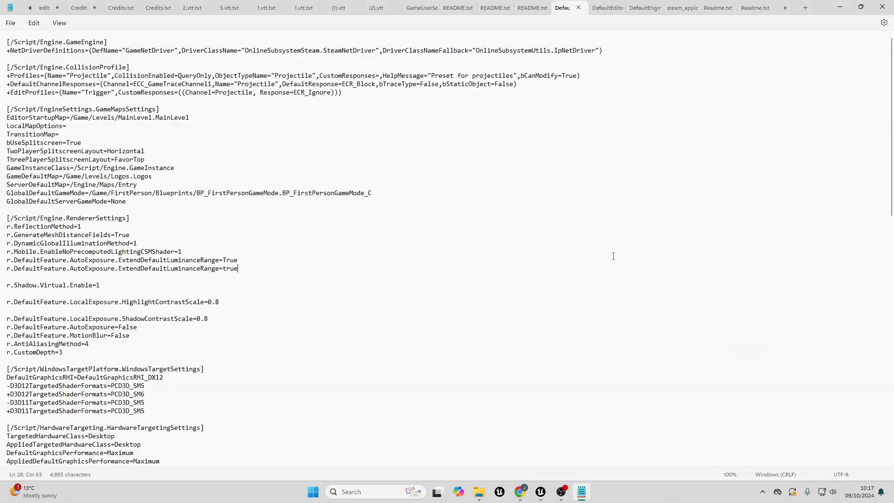
pyautogui.hotkey('alt', 'Tab')
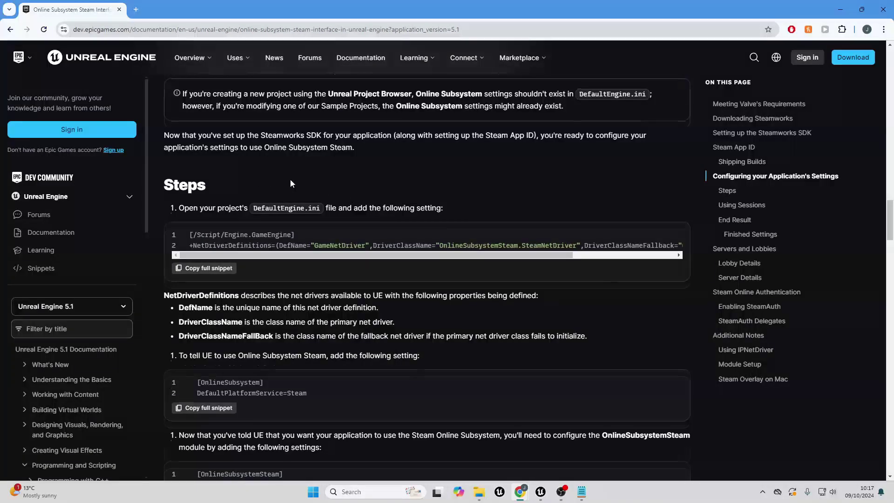
# Compare the docs' NetDriverDefinitions step with DefaultEngine.ini, then return to the [OnlineSubsystem] snippet
pyautogui.scroll(13, 290, 179)
pyautogui.scroll(7, 292, 185)
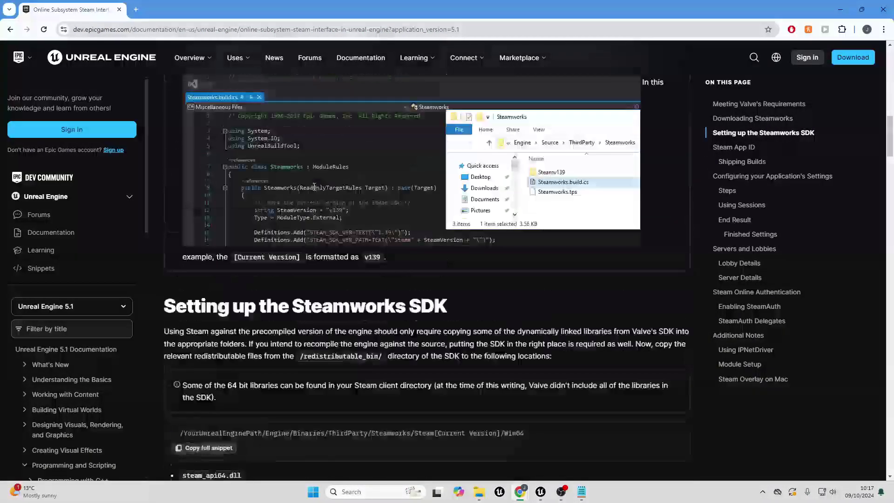
pyautogui.scroll(-9, 343, 235)
pyautogui.scroll(-10, 359, 214)
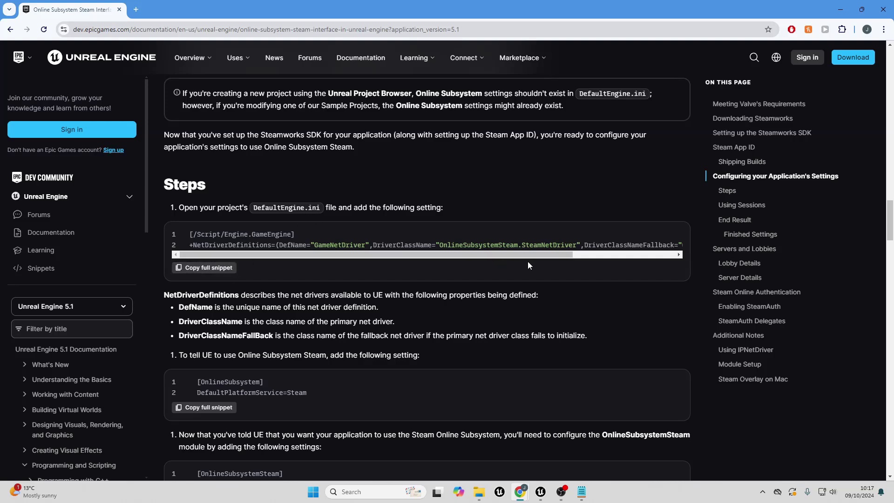
pyautogui.click(581, 491)
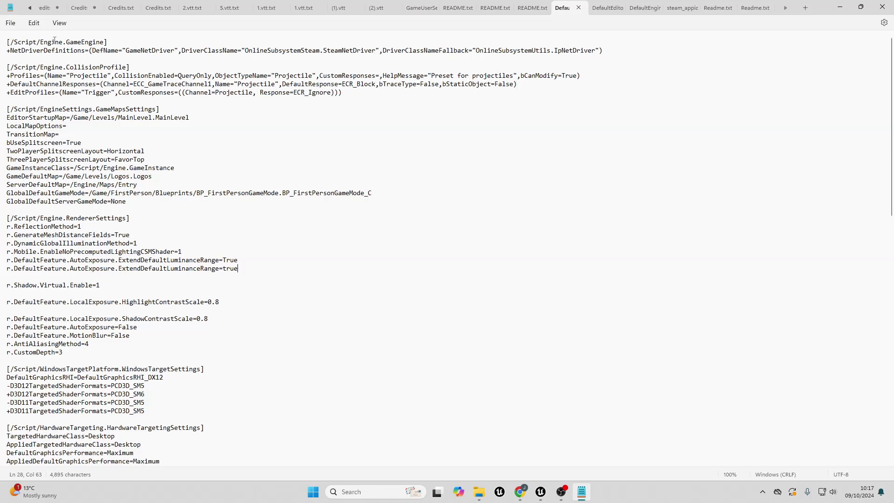
pyautogui.hotkey('alt', 'Tab')
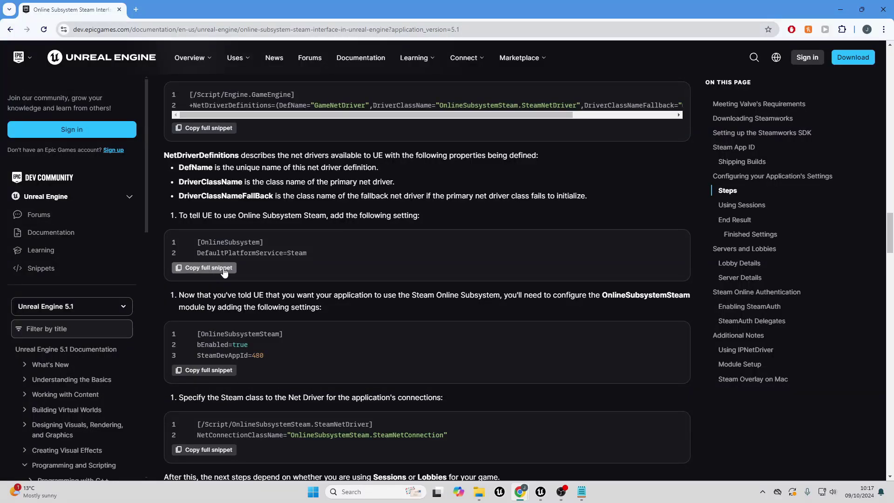
# Copy the [OnlineSubsystem] snippet and check the end of DefaultEngine.ini against the docs
pyautogui.click(223, 273)
pyautogui.hotkey('alt', 'Tab')
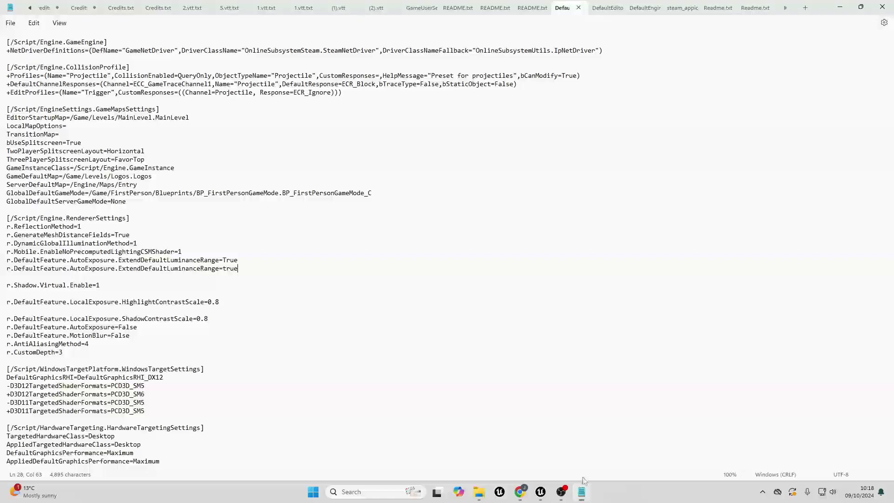
pyautogui.scroll(-15, 366, 256)
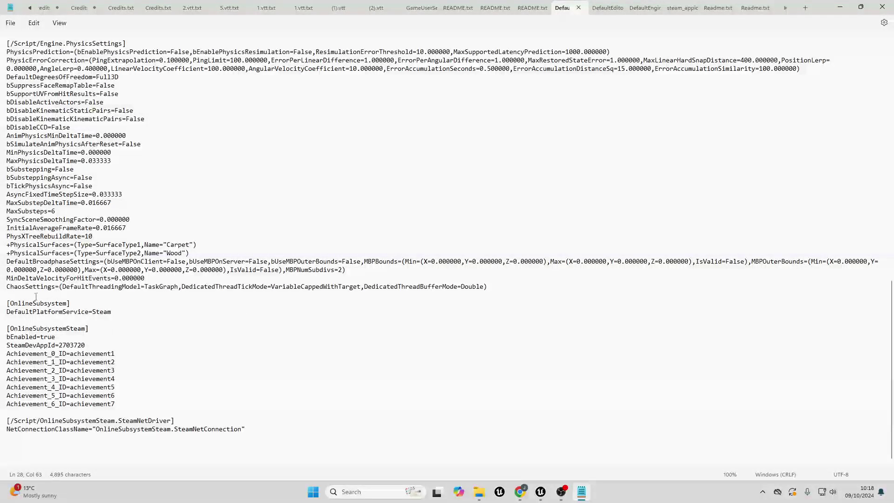
pyautogui.hotkey('alt', 'Tab')
pyautogui.scroll(-2, 361, 252)
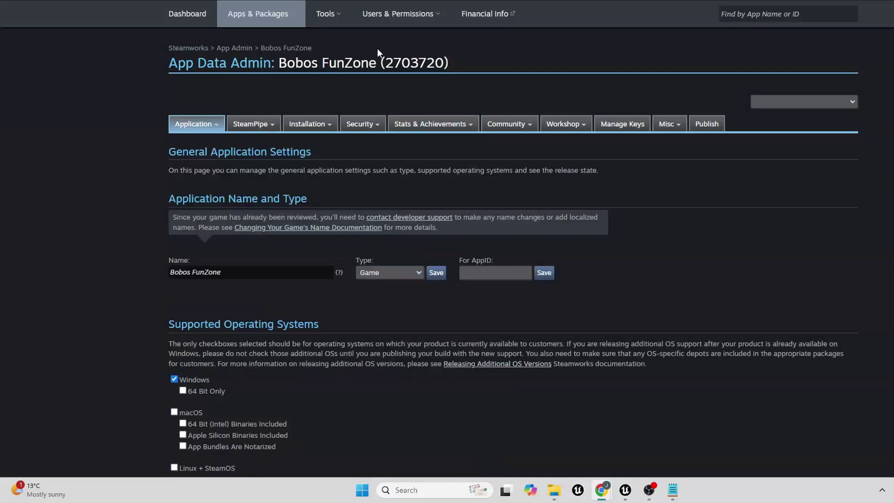
# Match app ID 2703720 against SteamDevAppId in DefaultEngine.ini, then view the Spacewar achievement example
pyautogui.moveTo(381, 63); pyautogui.dragTo(490, 55)
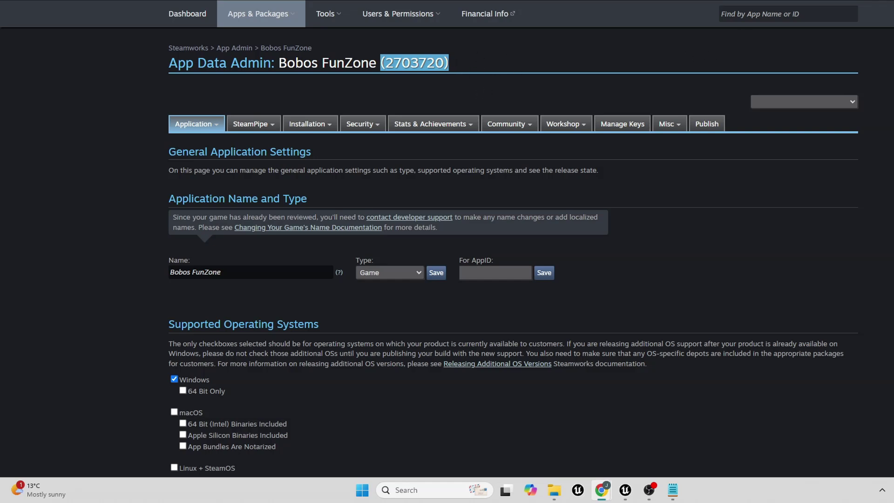
pyautogui.hotkey('alt', 'Tab')
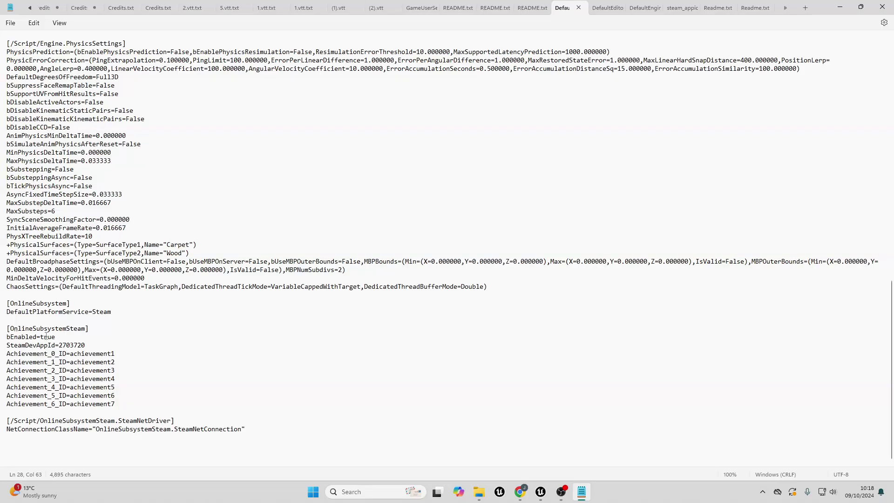
pyautogui.click(520, 491)
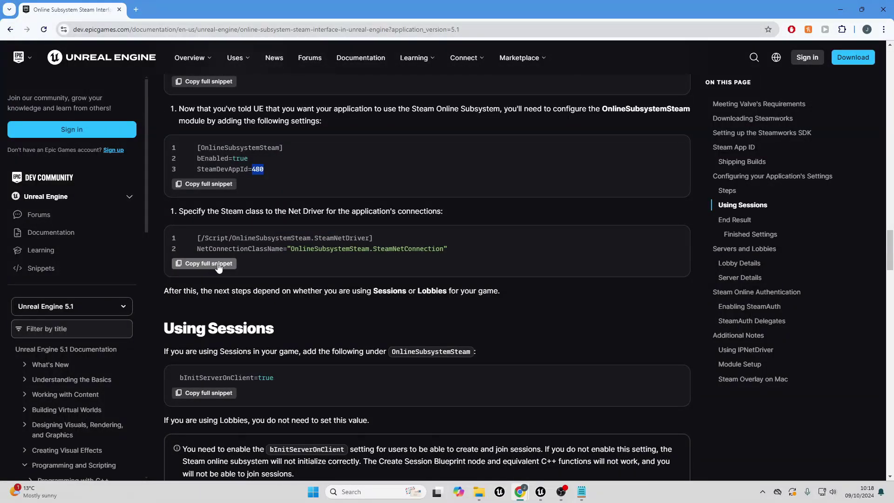
pyautogui.hotkey('alt', 'Tab')
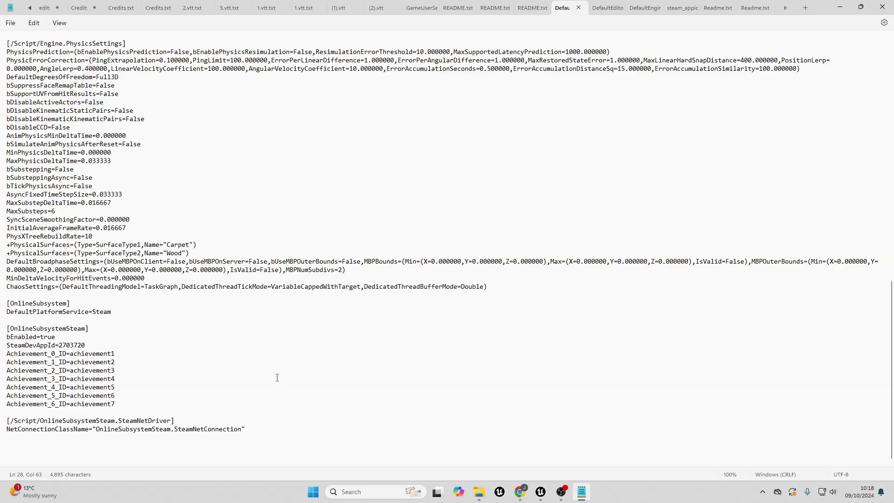
pyautogui.hotkey('alt', 'Tab')
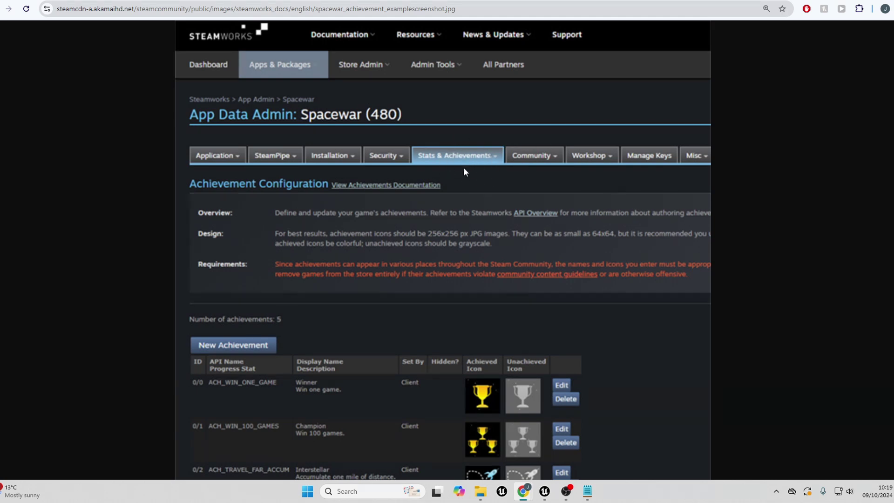
# Scroll through the Spacewar achievement API names, then return to DefaultEngine.ini in Notepad
pyautogui.scroll(-1, 463, 171)
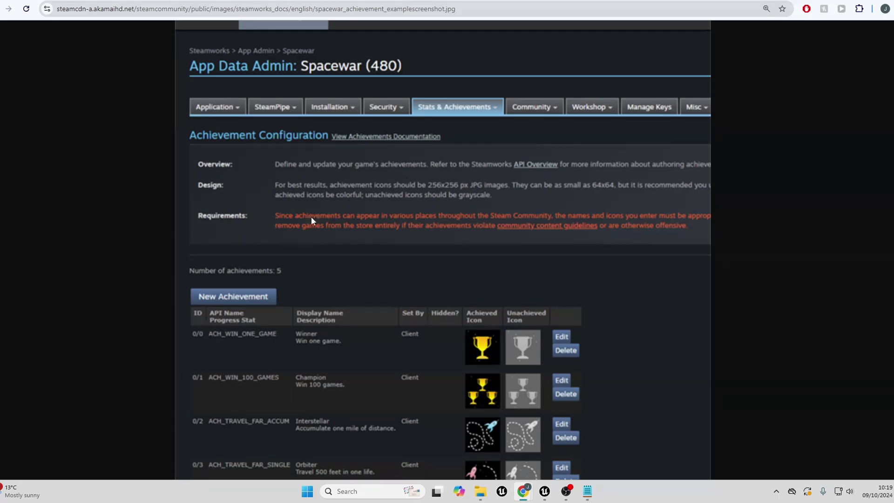
pyautogui.scroll(-1, 280, 241)
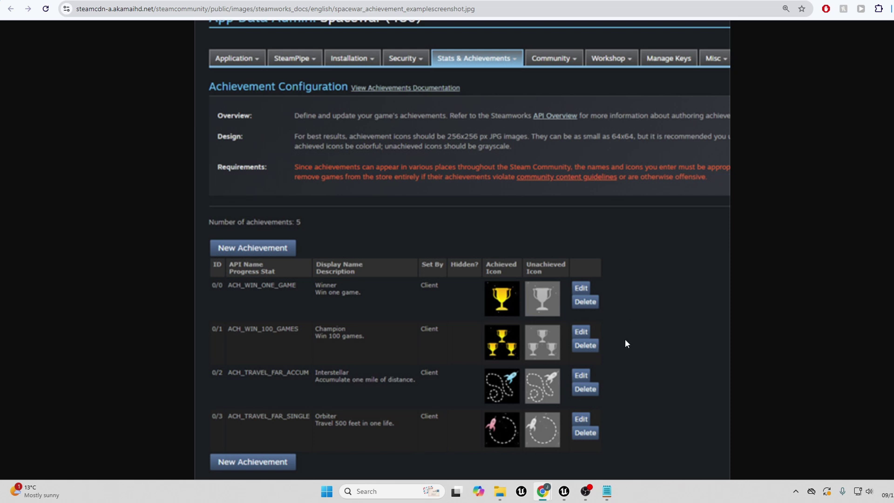
pyautogui.hotkey('alt', 'Tab')
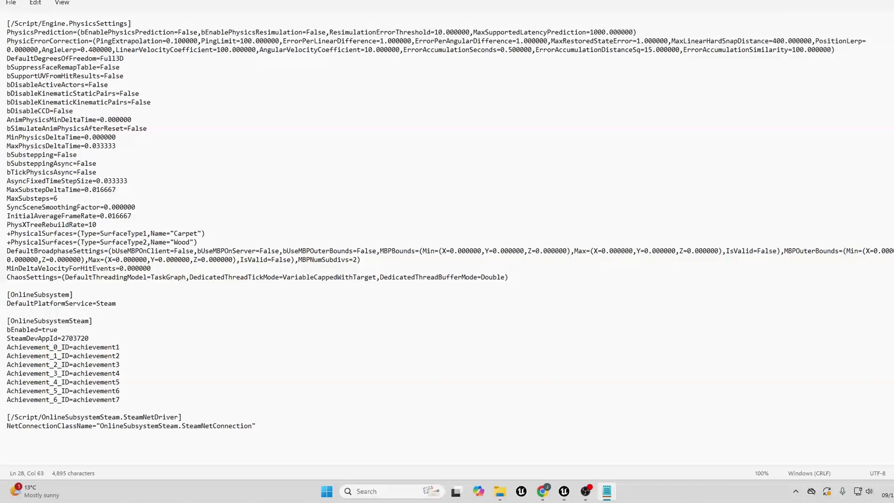
# Dock DefaultEngine.ini on the right half beside the achievement example, then frame the Blueprint's achievement nodes
pyautogui.press('super+Down')
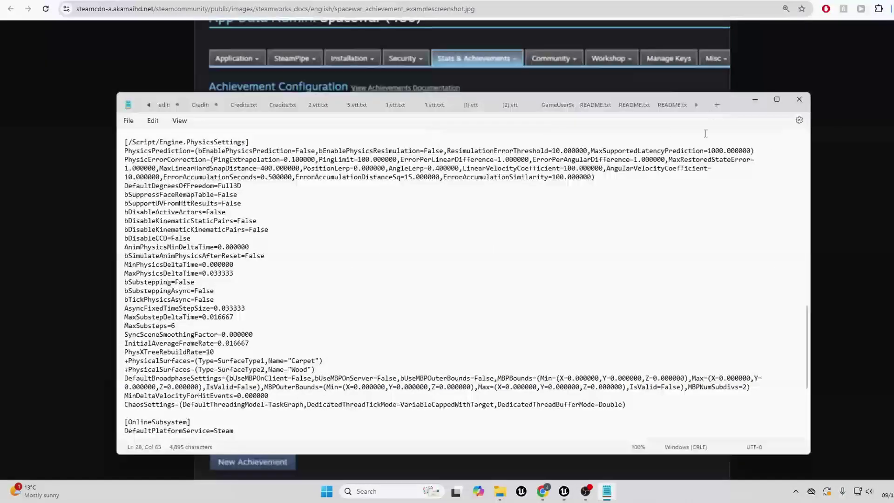
pyautogui.press('super+Right')
pyautogui.click(144, 315)
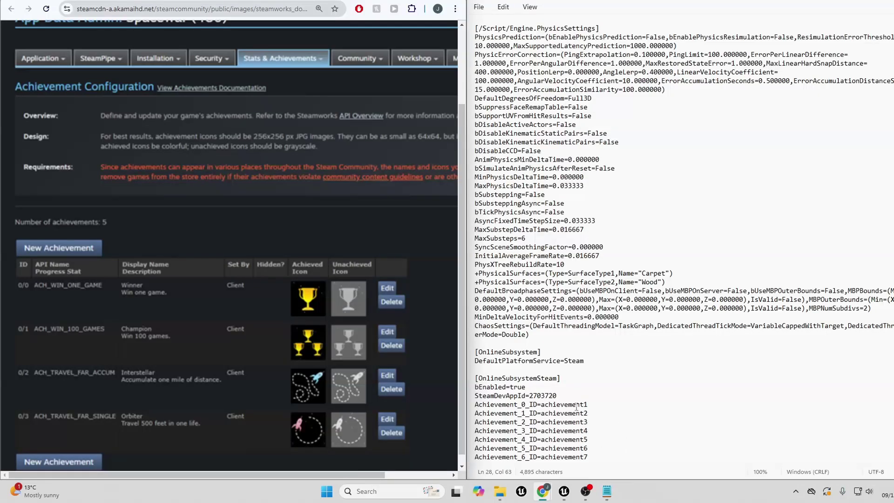
pyautogui.click(479, 7)
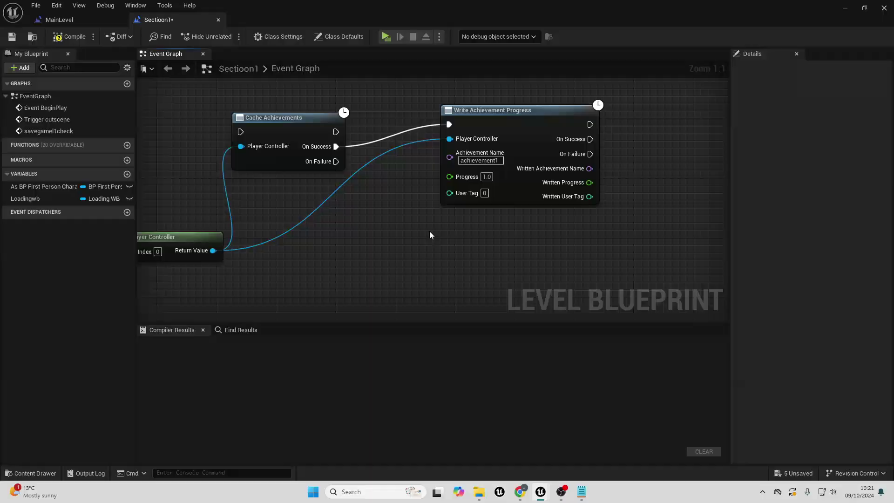
pyautogui.moveTo(430, 232); pyautogui.dragTo(493, 243, button='right')
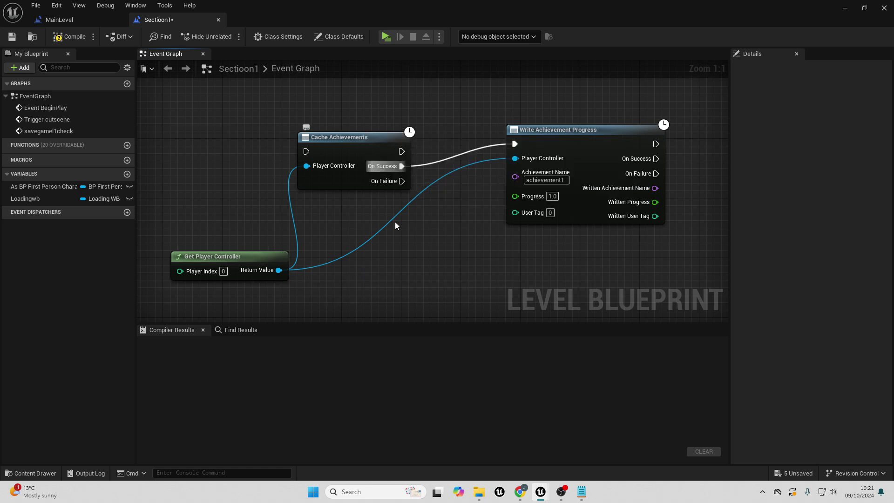
# Set Write Achievement Progress's Progress input to -1.0 in the Section1 level blueprint
pyautogui.moveTo(395, 222); pyautogui.dragTo(379, 228, button='right')
pyautogui.moveTo(484, 216); pyautogui.dragTo(526, 222, button='right')
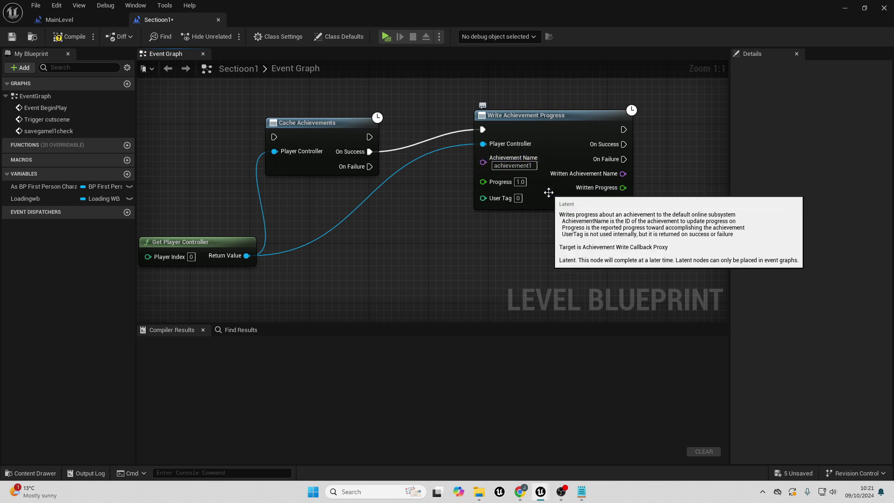
pyautogui.click(521, 183)
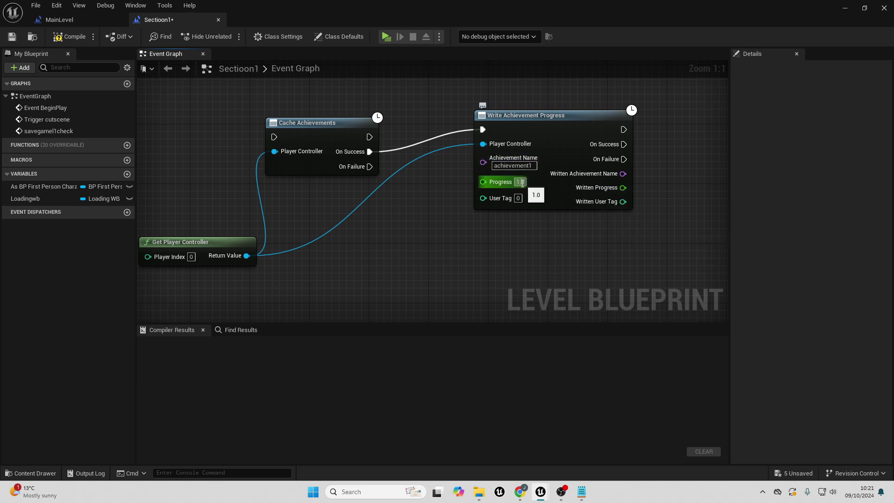
pyautogui.write('-1.0')
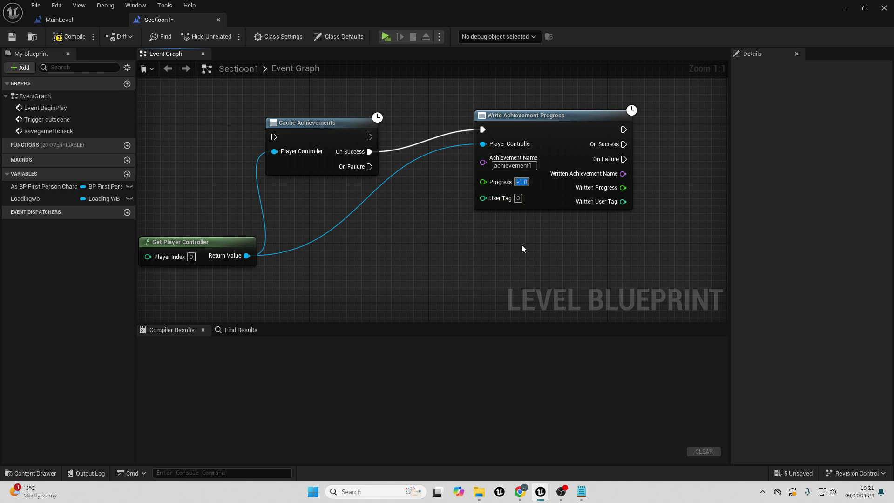
pyautogui.press('Return')
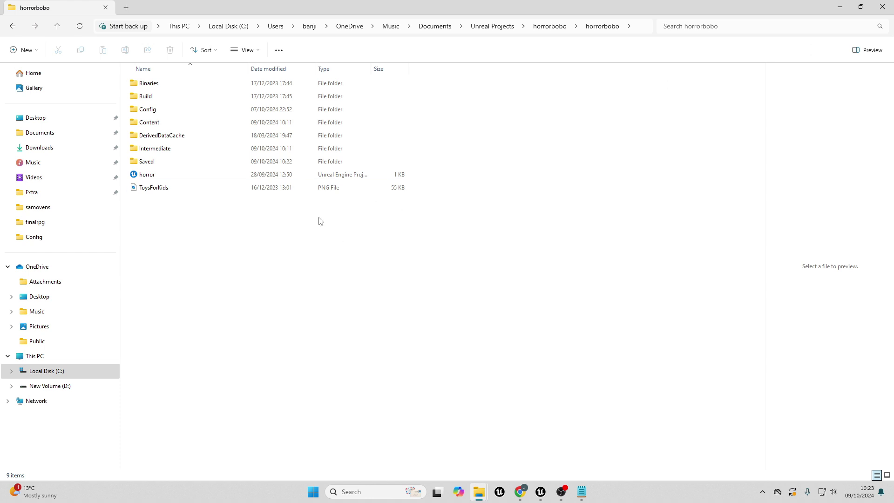
# Open steam_appid.txt in Binaries/Win64, check it holds app ID 2703720, and close it
pyautogui.doubleClick(158, 84)
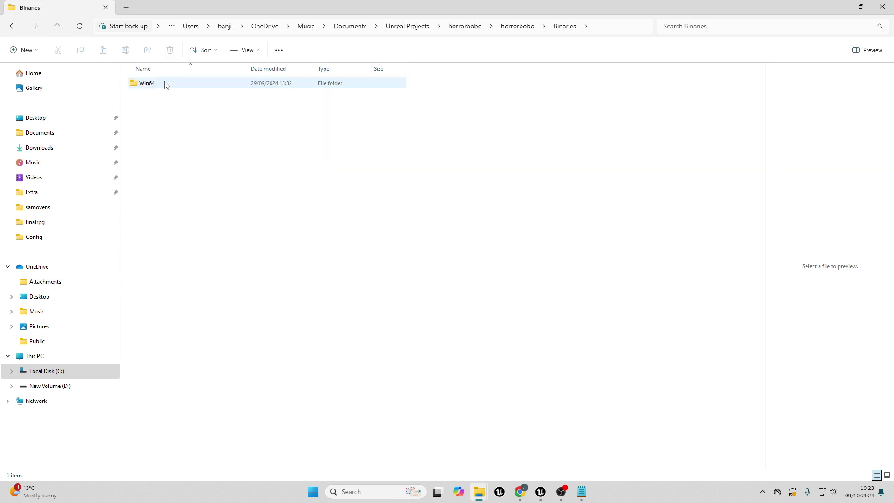
pyautogui.doubleClick(165, 83)
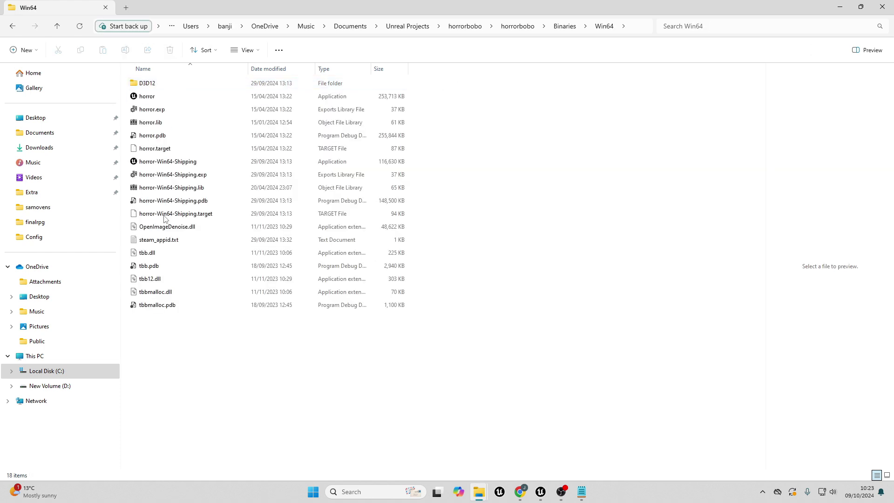
pyautogui.moveTo(156, 246)
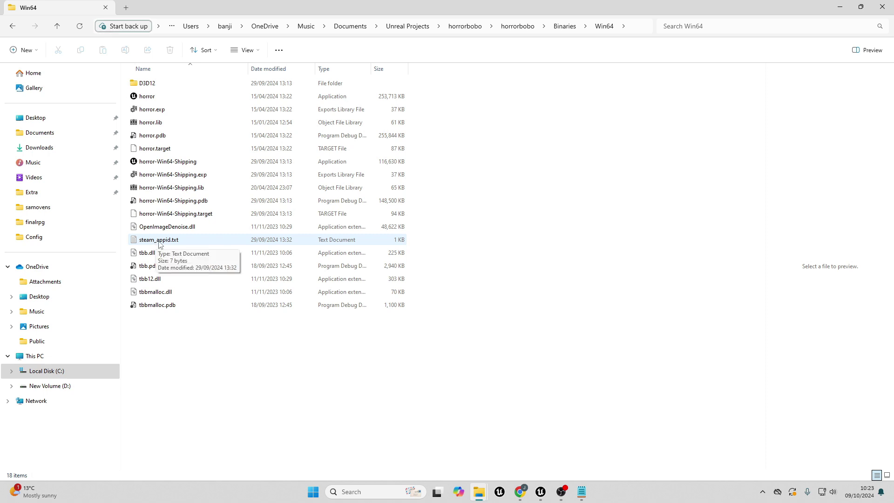
pyautogui.doubleClick(172, 240)
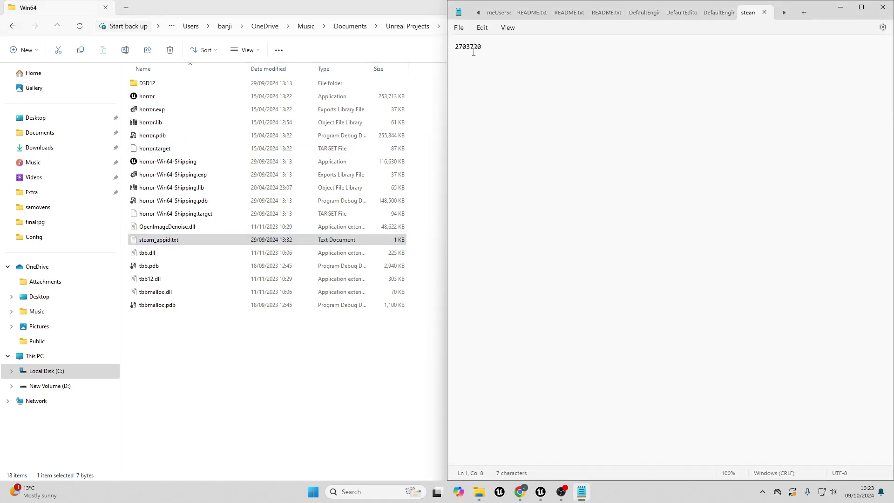
pyautogui.click(882, 7)
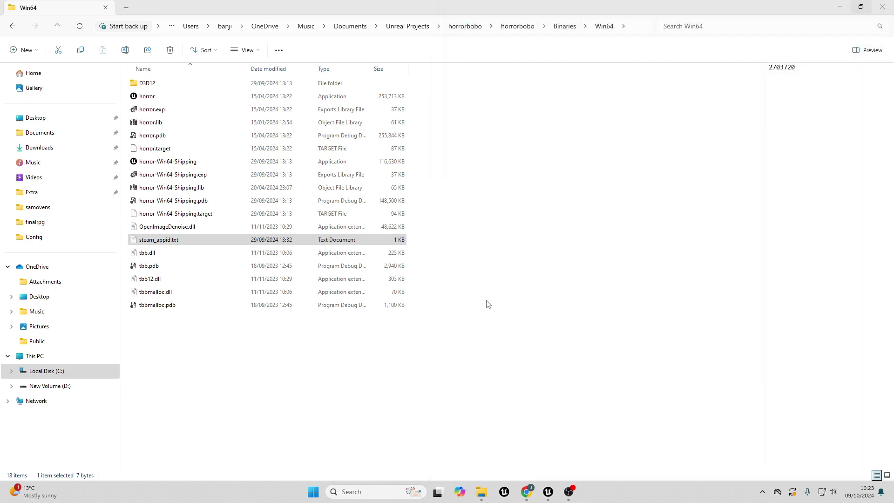